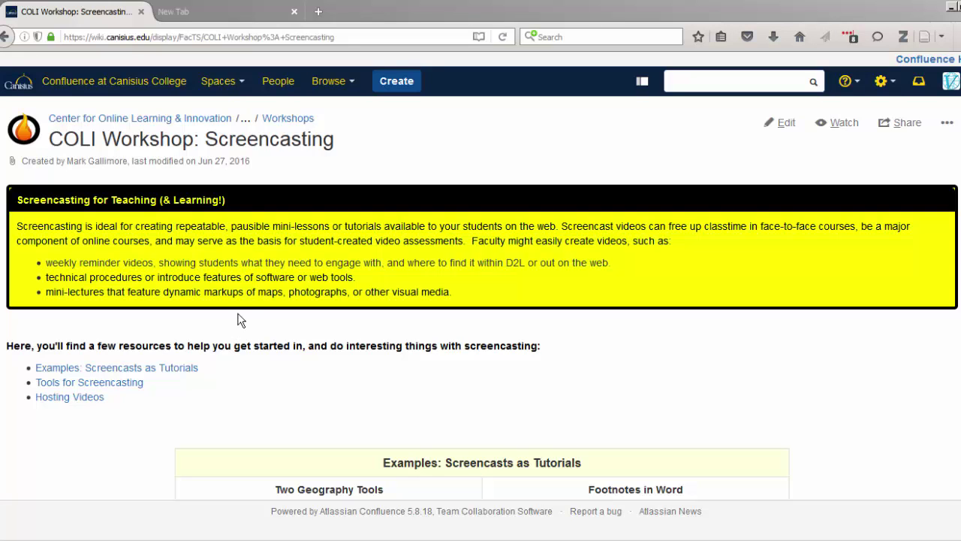
- Scroll down the COLI Workshop: Screencasting page to the Tools for Screencasting table
{"action": "scroll", "coordinate": [243, 307], "scroll_direction": "down", "scroll_amount": 1}
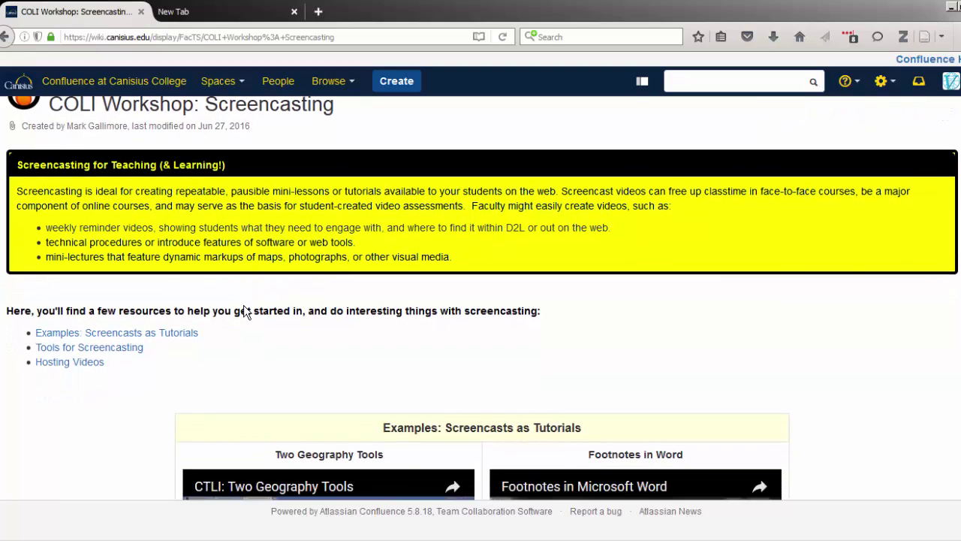
{"action": "scroll", "coordinate": [244, 305], "scroll_direction": "down", "scroll_amount": 1}
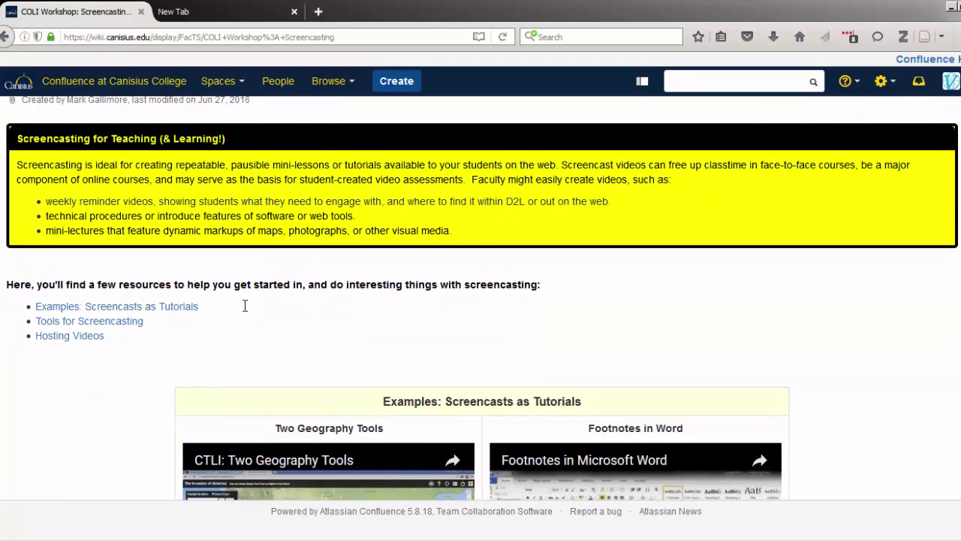
{"action": "scroll", "coordinate": [244, 305], "scroll_direction": "down", "scroll_amount": 3}
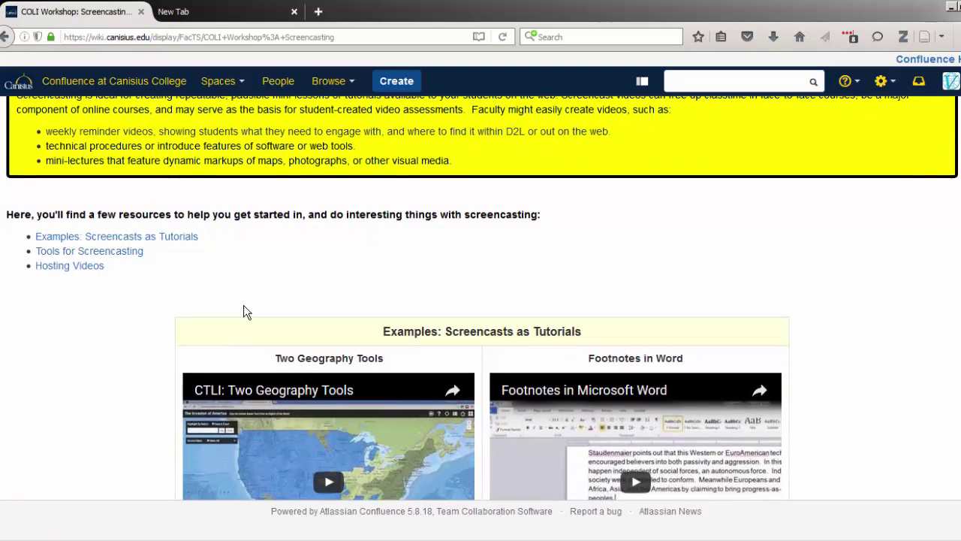
{"action": "scroll", "coordinate": [243, 308], "scroll_direction": "down", "scroll_amount": 4}
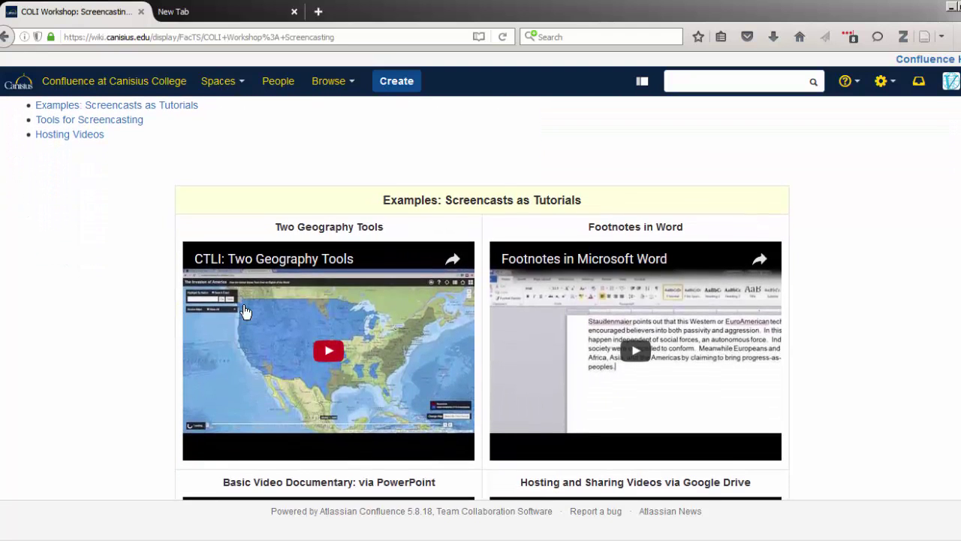
{"action": "scroll", "coordinate": [244, 311], "scroll_direction": "down", "scroll_amount": 4}
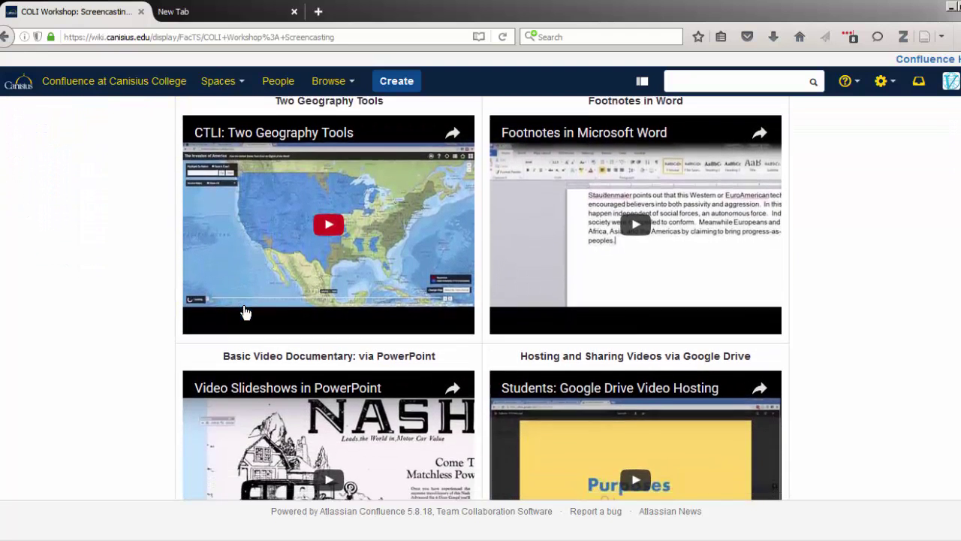
{"action": "scroll", "coordinate": [245, 311], "scroll_direction": "down", "scroll_amount": 3}
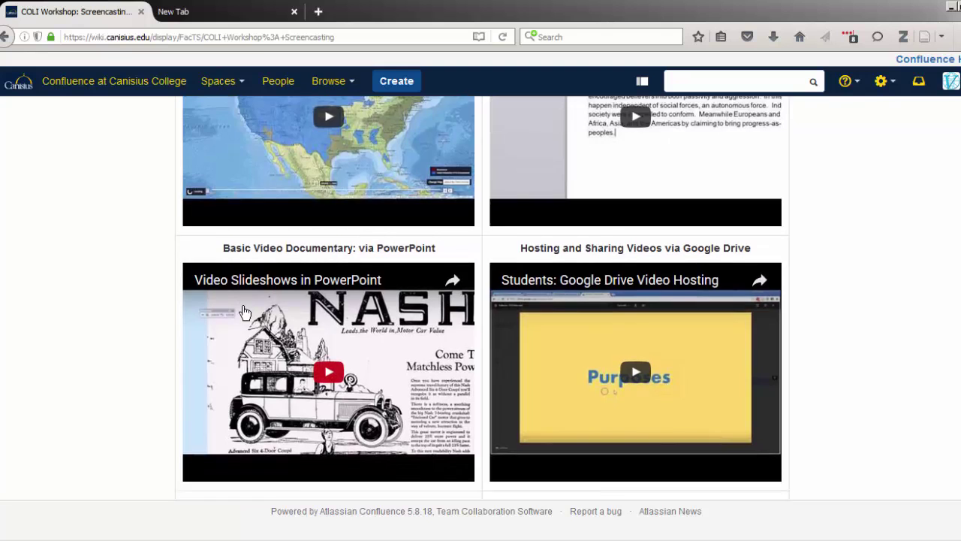
{"action": "scroll", "coordinate": [243, 311], "scroll_direction": "down", "scroll_amount": 4}
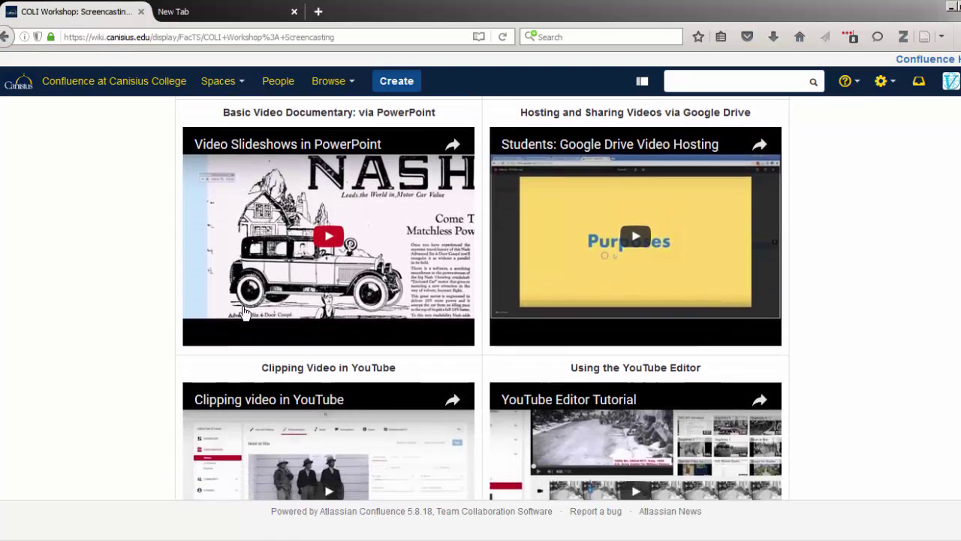
{"action": "scroll", "coordinate": [245, 313], "scroll_direction": "down", "scroll_amount": 5}
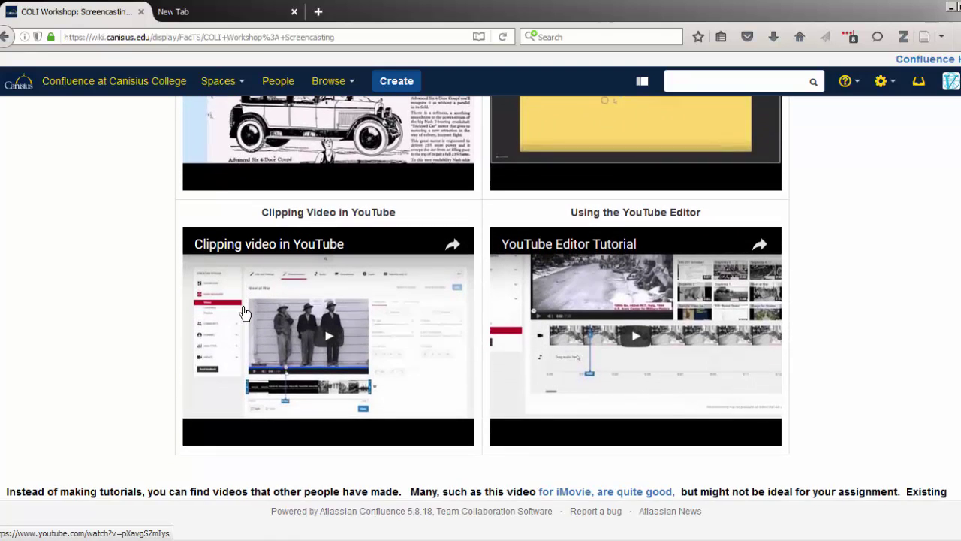
{"action": "scroll", "coordinate": [244, 312], "scroll_direction": "down", "scroll_amount": 3}
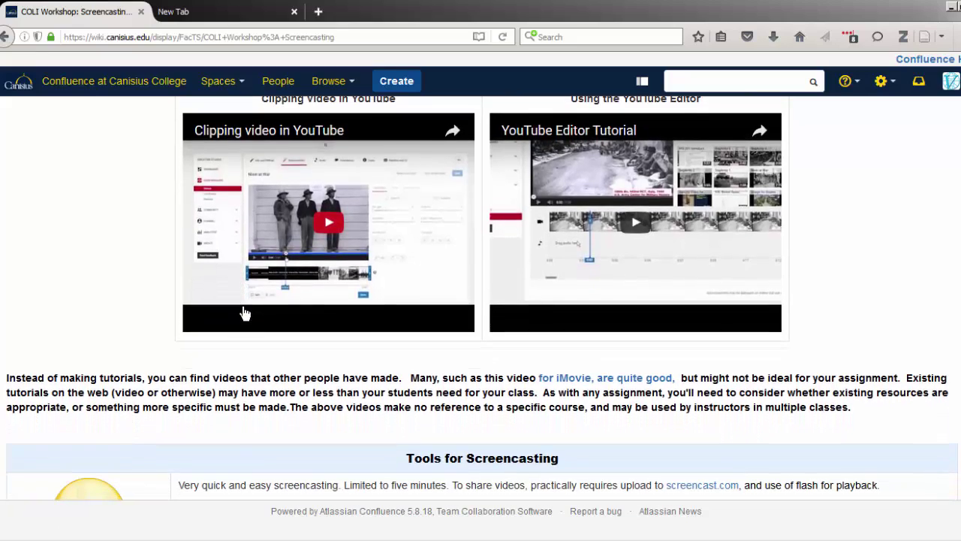
{"action": "scroll", "coordinate": [244, 313], "scroll_direction": "down", "scroll_amount": 2}
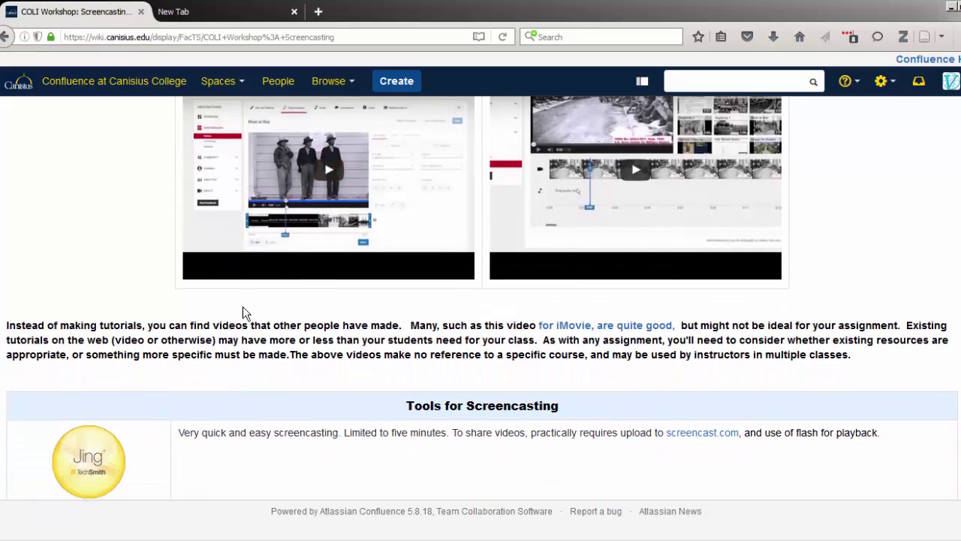
{"action": "scroll", "coordinate": [243, 308], "scroll_direction": "down", "scroll_amount": 5}
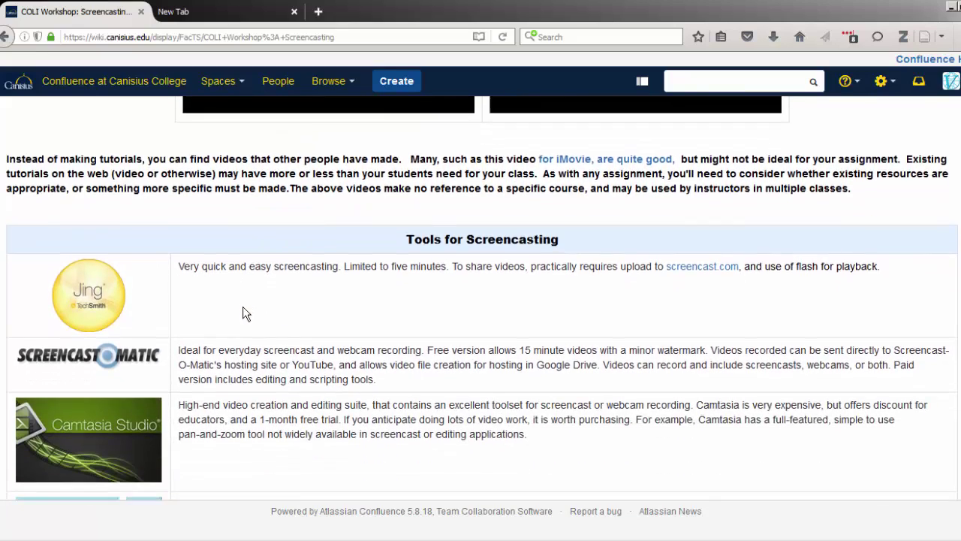
{"action": "scroll", "coordinate": [242, 313], "scroll_direction": "down", "scroll_amount": 3}
{"action": "scroll", "coordinate": [244, 308], "scroll_direction": "down", "scroll_amount": 1}
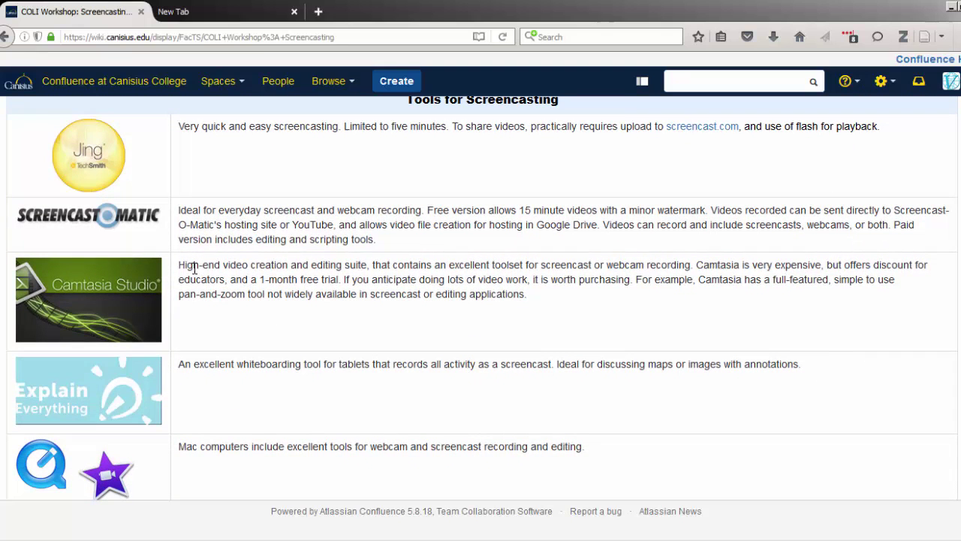
- Open the Screencast-O-Matic site, play its demo video, and start a free recording from the site
{"action": "left_click", "coordinate": [120, 223]}
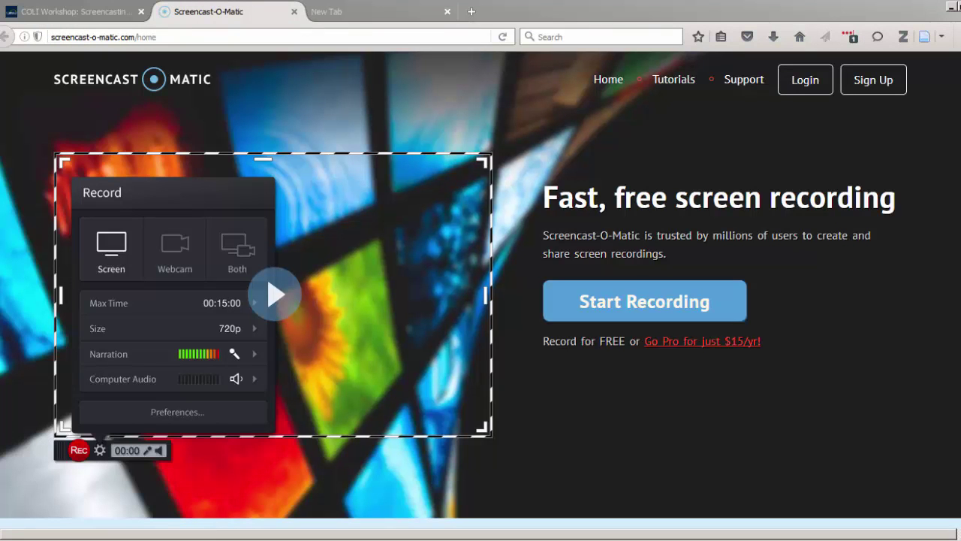
{"action": "left_click", "coordinate": [377, 363]}
{"action": "left_click", "coordinate": [600, 300]}
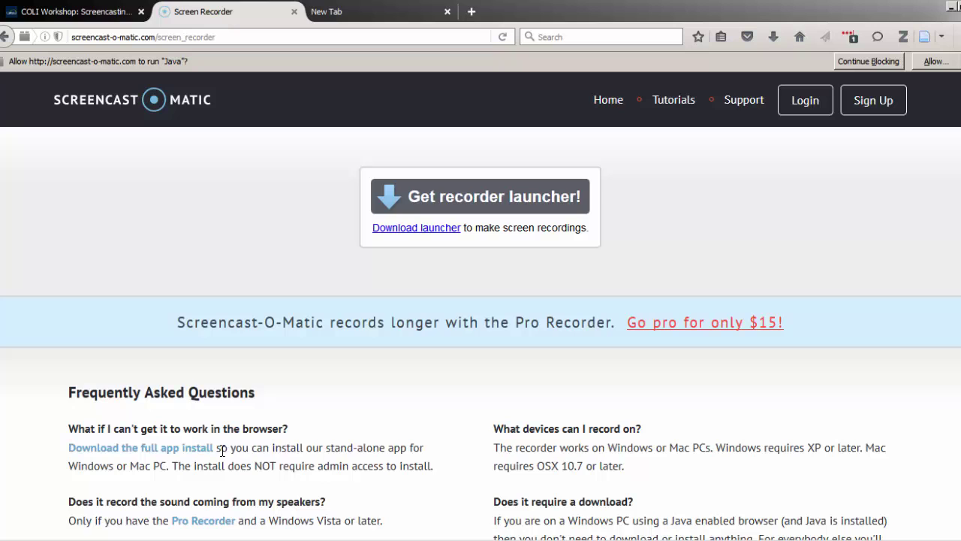
- Download the full Screencast-O-Matic app installer and save the file to disk
{"action": "left_click", "coordinate": [192, 450]}
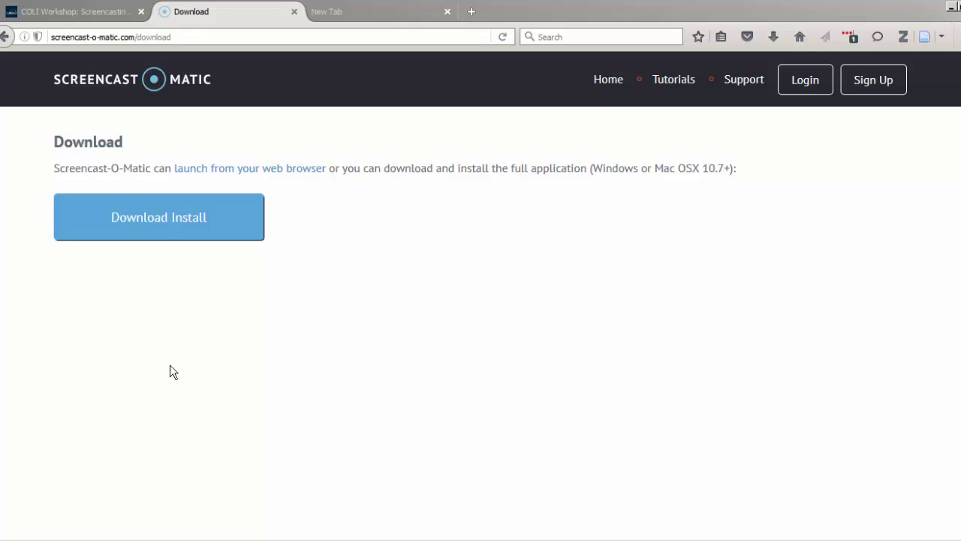
{"action": "left_click", "coordinate": [168, 229]}
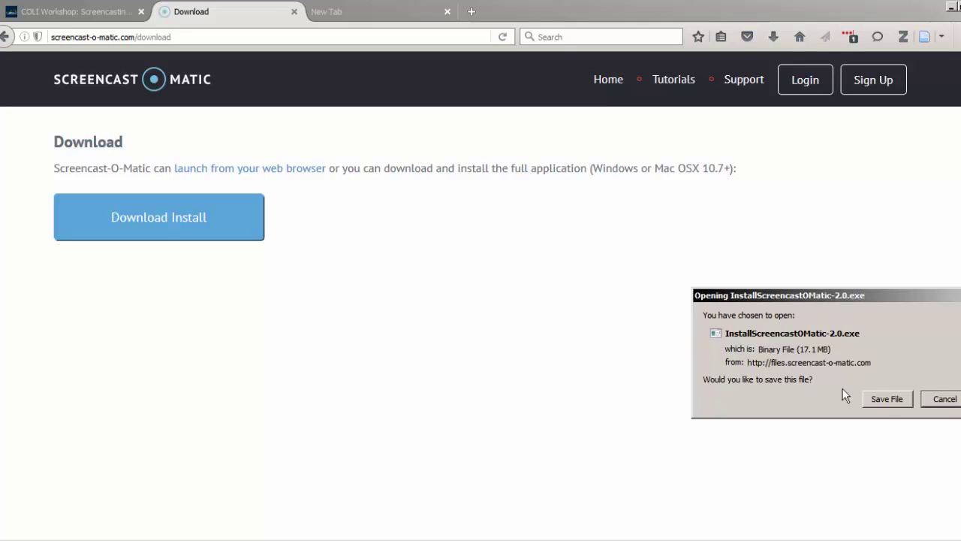
{"action": "left_click", "coordinate": [884, 398]}
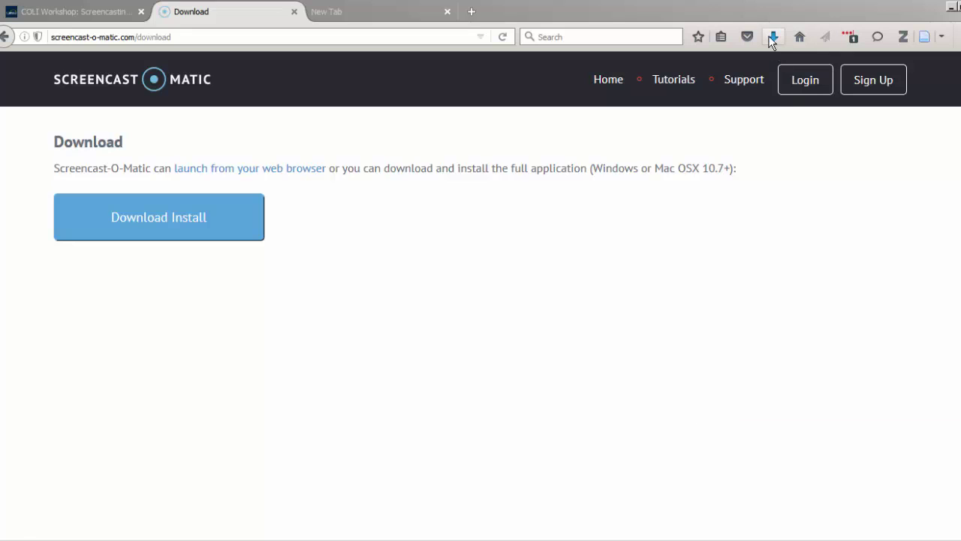
- Run the downloaded installer, install for everyone on this computer, and add a desktop shortcut
{"action": "left_click", "coordinate": [773, 36]}
{"action": "left_click", "coordinate": [661, 80]}
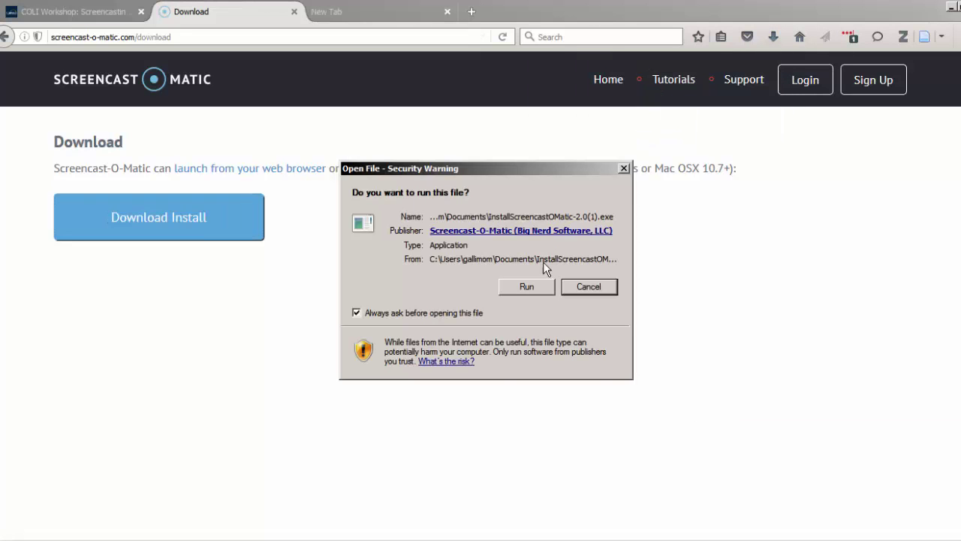
{"action": "left_click", "coordinate": [526, 286]}
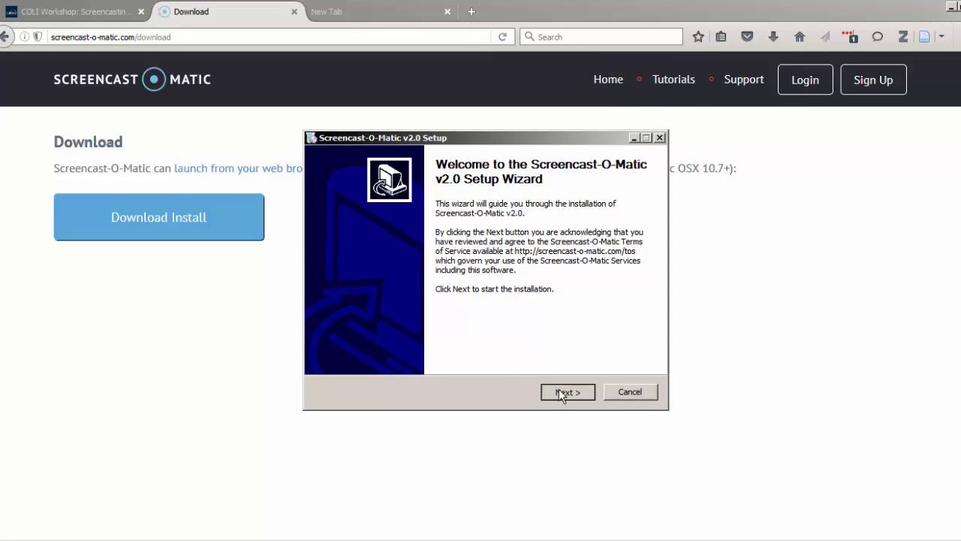
{"action": "left_click", "coordinate": [559, 389]}
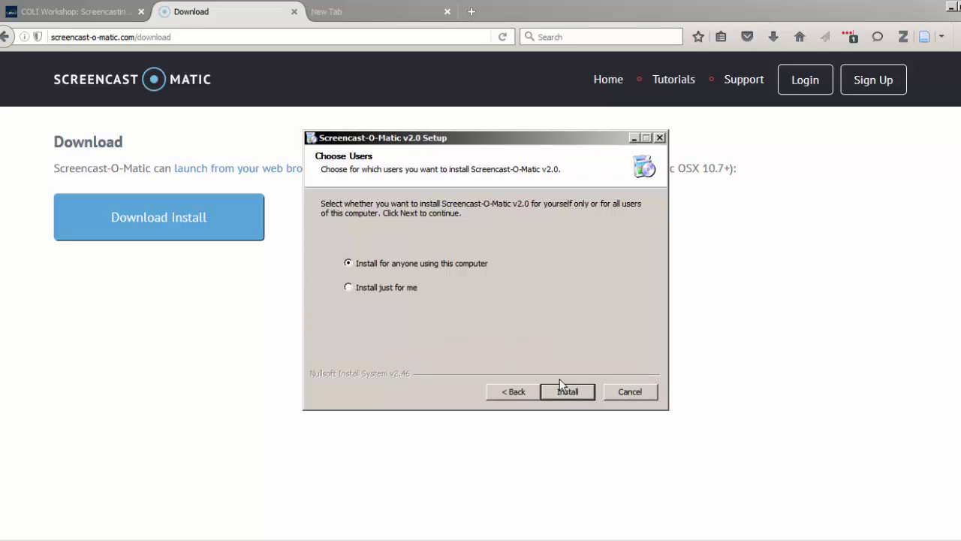
{"action": "left_click", "coordinate": [565, 389]}
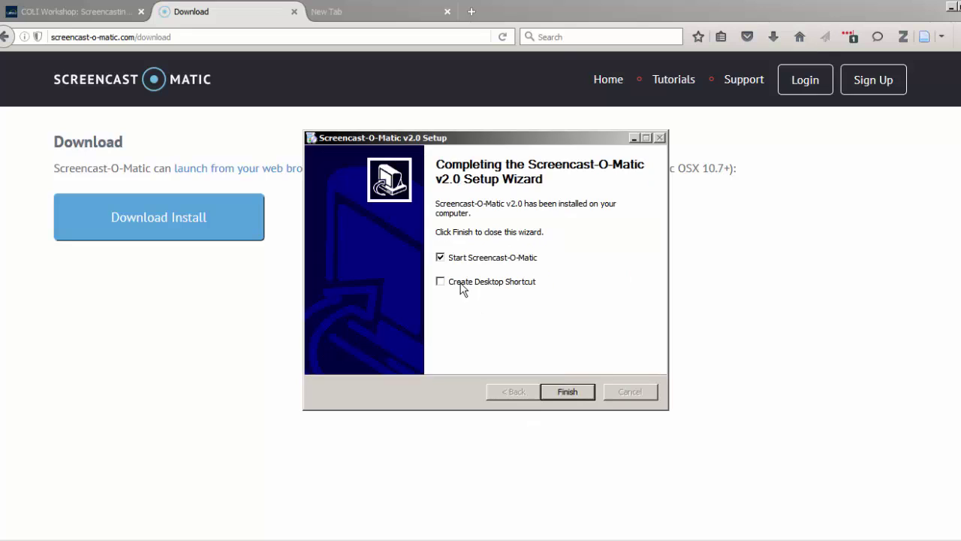
{"action": "left_click", "coordinate": [460, 285]}
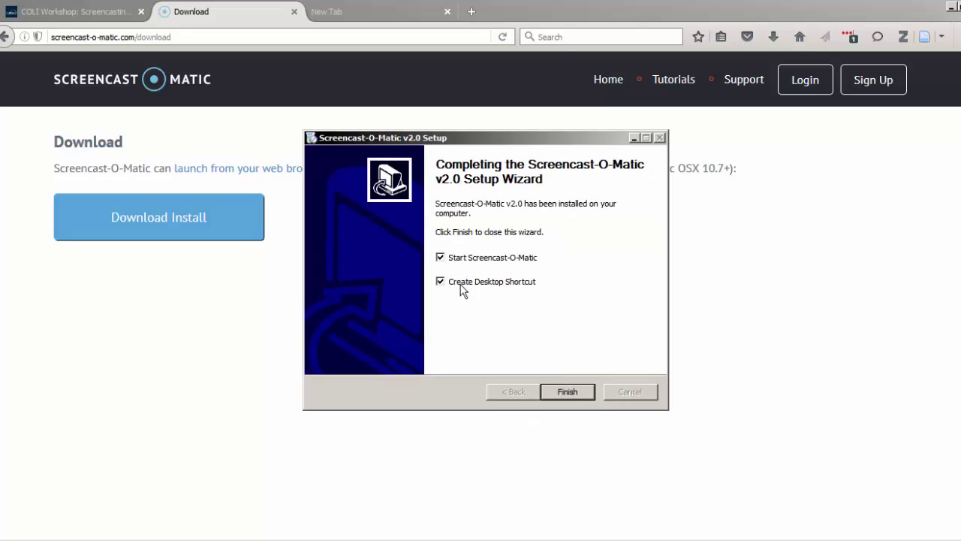
- Finish the setup wizard and launch the FREE Recorder over the Word document
{"action": "left_click", "coordinate": [568, 391]}
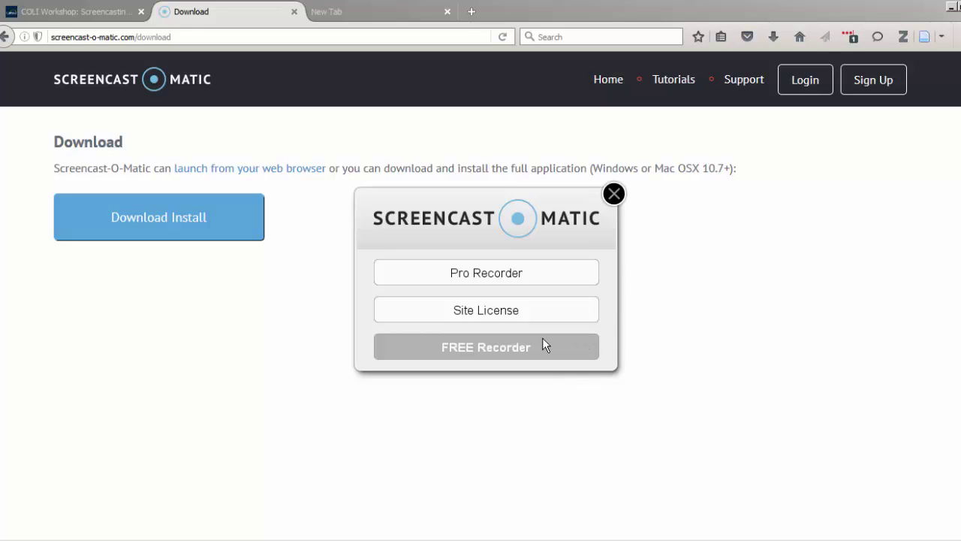
{"action": "left_click", "coordinate": [493, 347]}
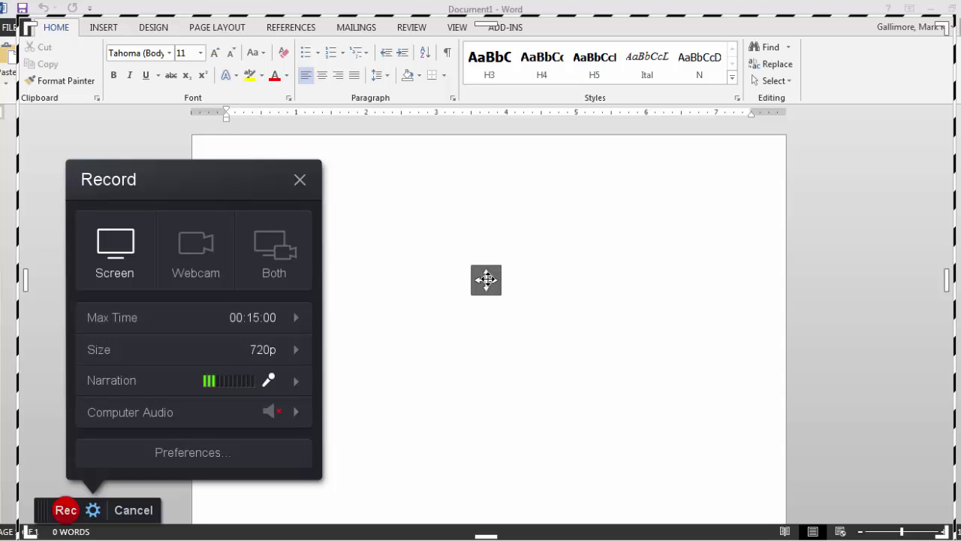
- Nudge the capture frame and widen its right edge to a 1302 x 720 area
{"action": "mouse_move", "coordinate": [471, 286]}
{"action": "left_mouse_down"}
{"action": "mouse_move", "coordinate": [492, 284]}
{"action": "mouse_move", "coordinate": [452, 274]}
{"action": "mouse_move", "coordinate": [469, 285]}
{"action": "left_mouse_up"}
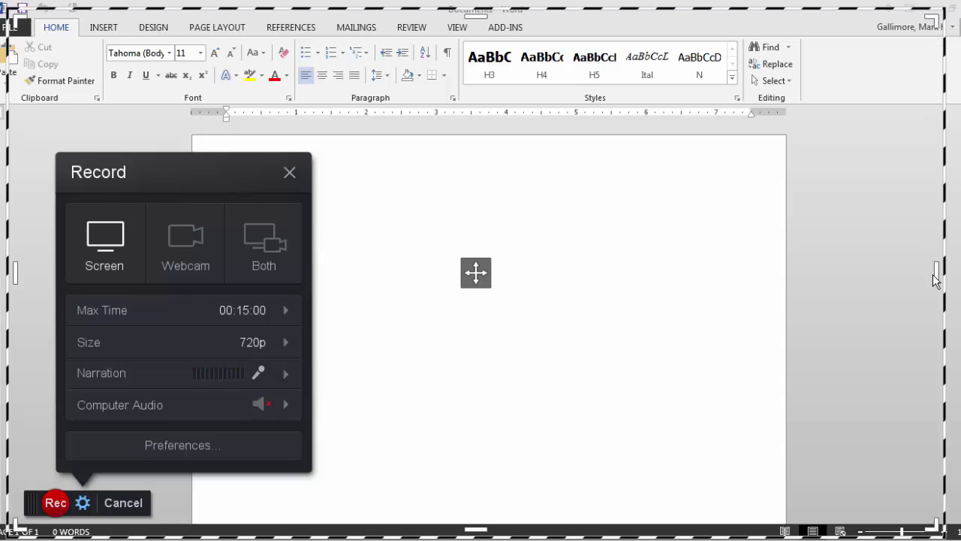
{"action": "mouse_move", "coordinate": [937, 272]}
{"action": "left_mouse_down"}
{"action": "mouse_move", "coordinate": [877, 271]}
{"action": "mouse_move", "coordinate": [953, 272]}
{"action": "left_mouse_up"}
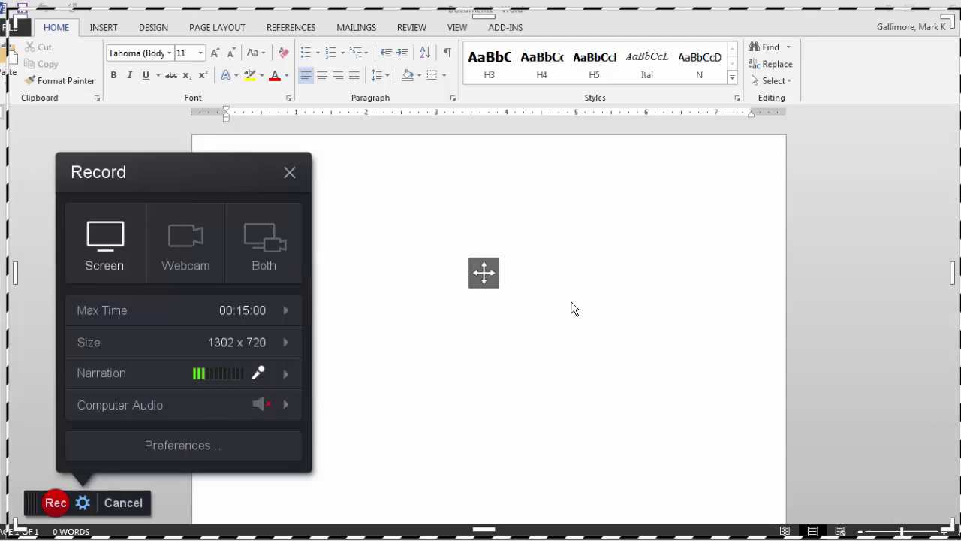
- Set the capture size to Fullscreen and the mode to Screen only instead of Both
{"action": "left_click", "coordinate": [141, 339]}
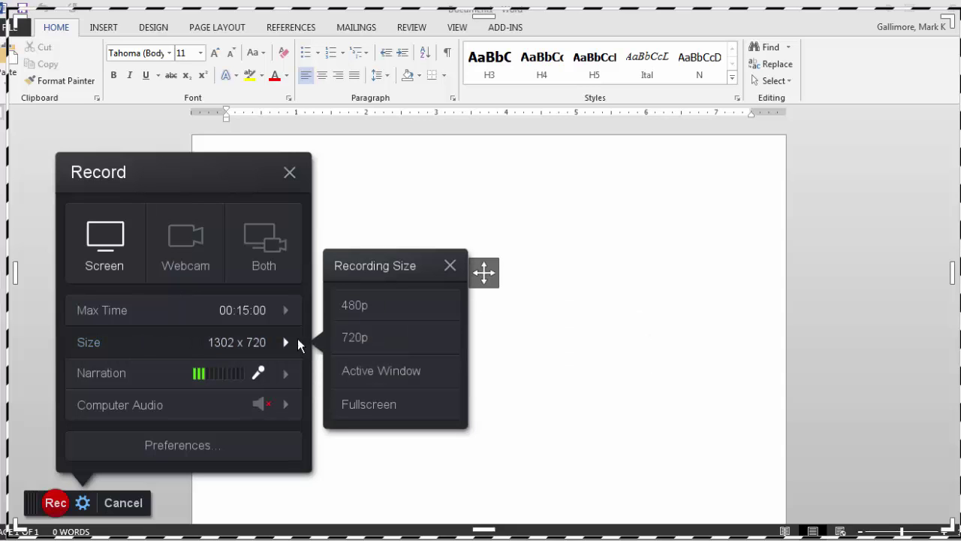
{"action": "left_click", "coordinate": [379, 404]}
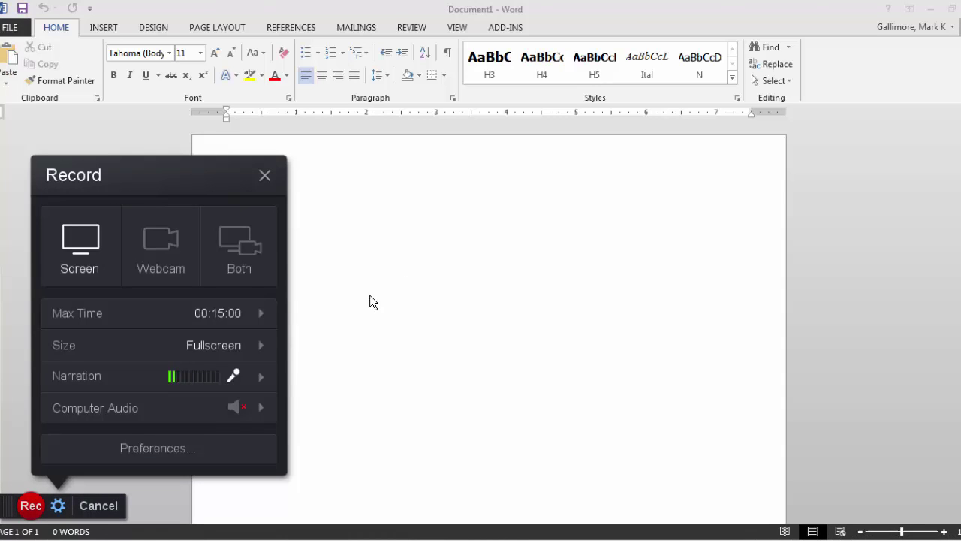
{"action": "mouse_move", "coordinate": [217, 378]}
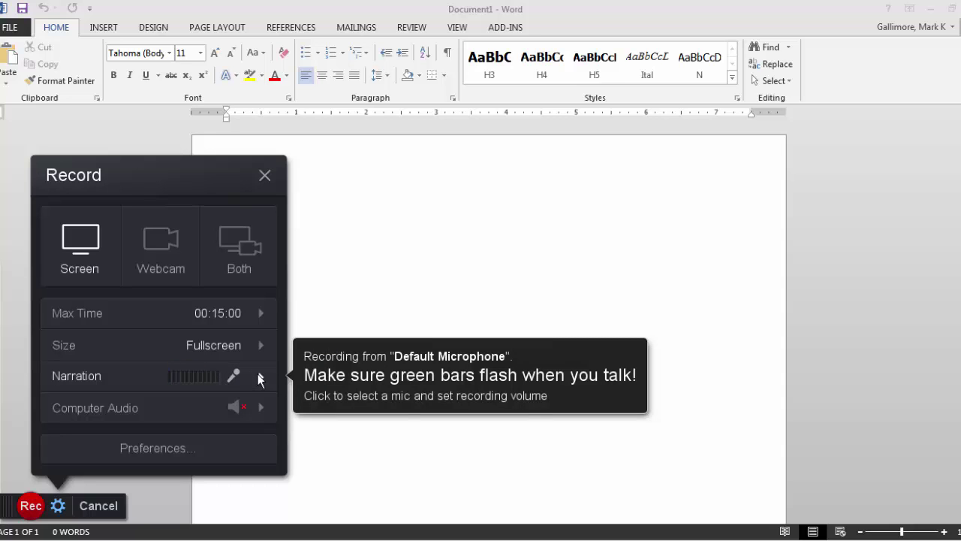
{"action": "left_click", "coordinate": [225, 246]}
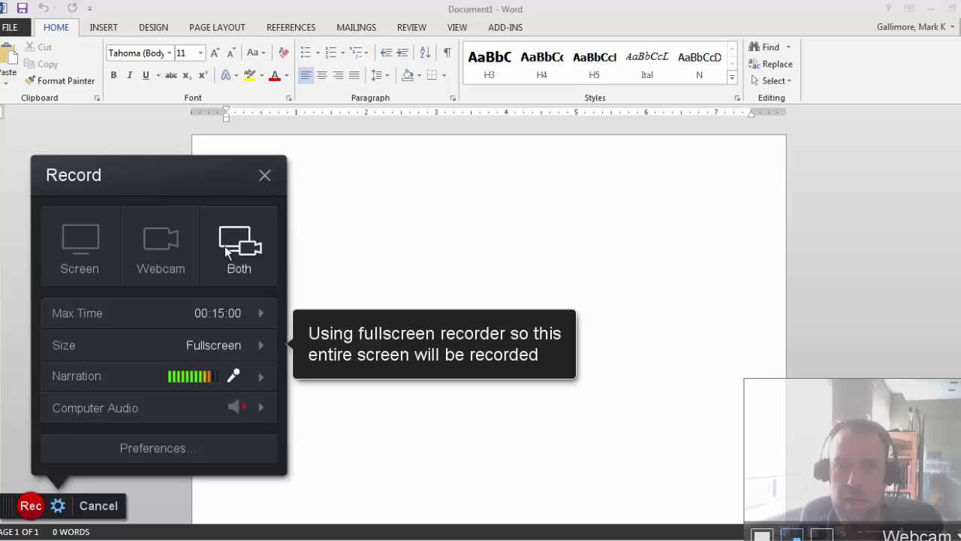
{"action": "left_click", "coordinate": [90, 244]}
- Start recording, pause at 0:10, then resume recording
{"action": "left_click", "coordinate": [31, 505]}
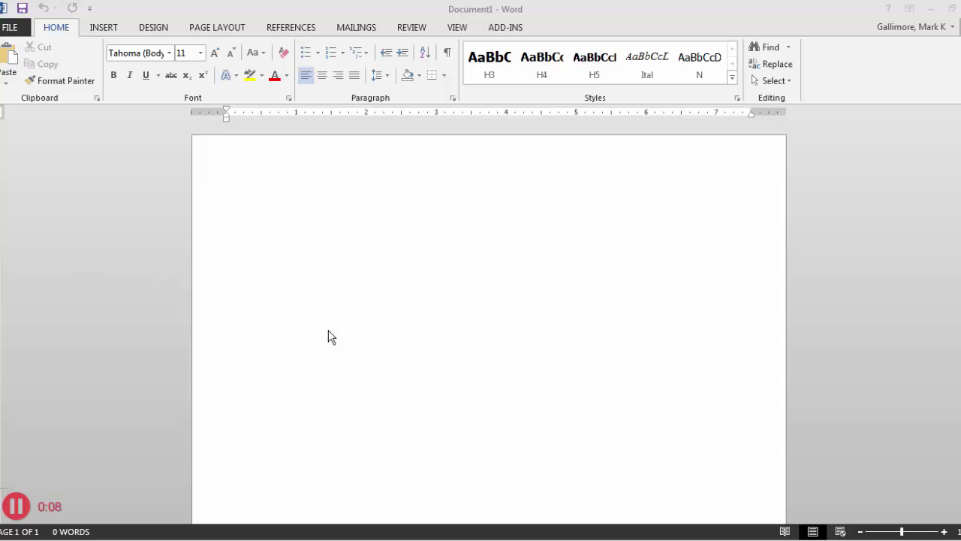
{"action": "left_click", "coordinate": [16, 506]}
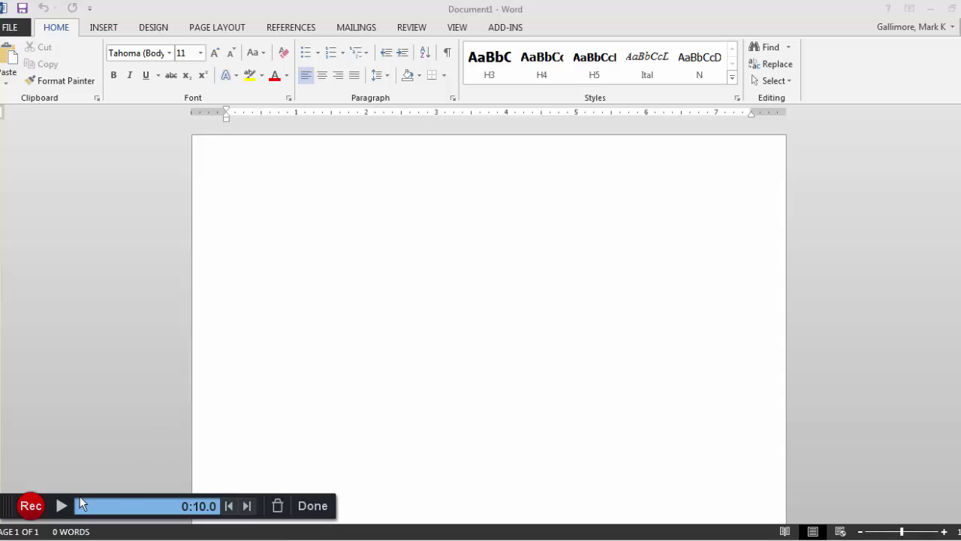
{"action": "left_click", "coordinate": [34, 507]}
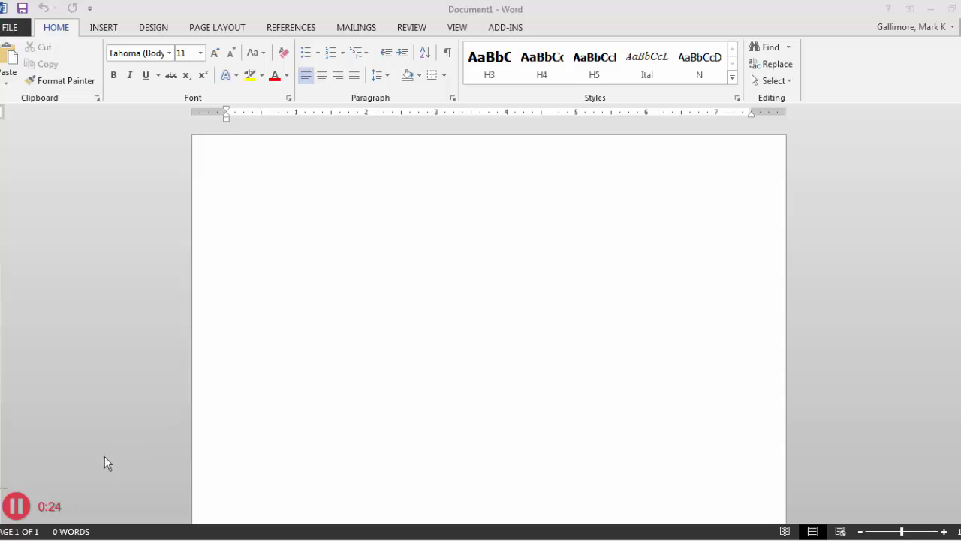
- Pause and preview the recording, truncate it at 0:05, re-record, and pause at 0:11
{"action": "left_click", "coordinate": [15, 506]}
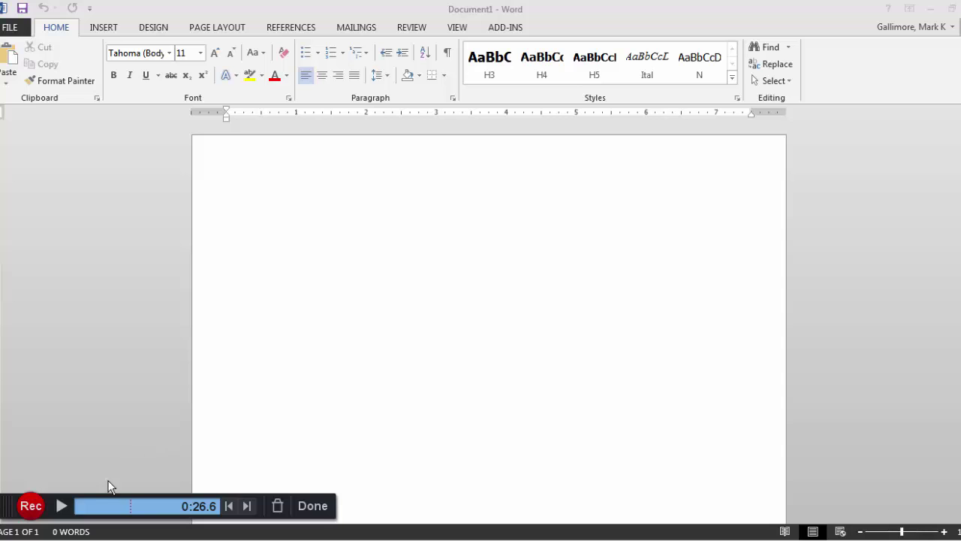
{"action": "left_click", "coordinate": [61, 506]}
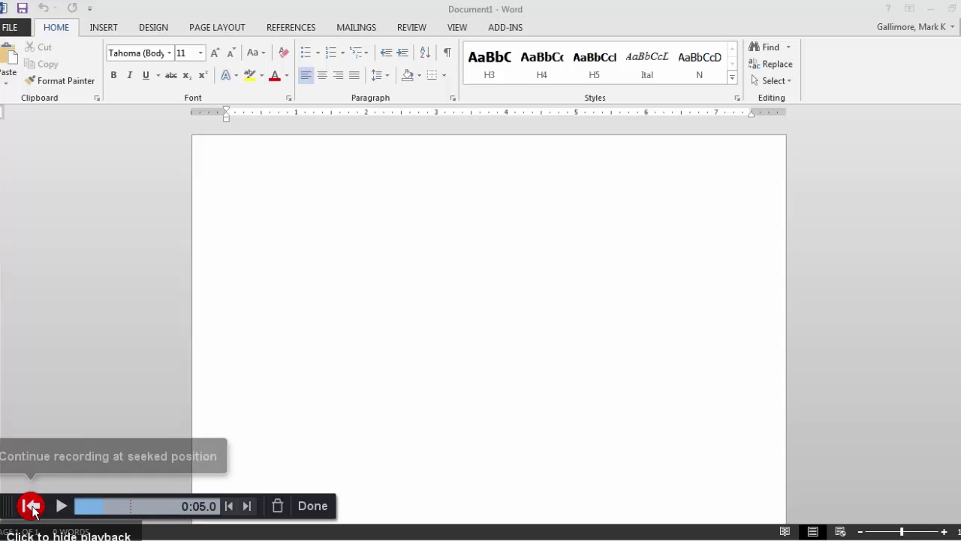
{"action": "left_click", "coordinate": [30, 505]}
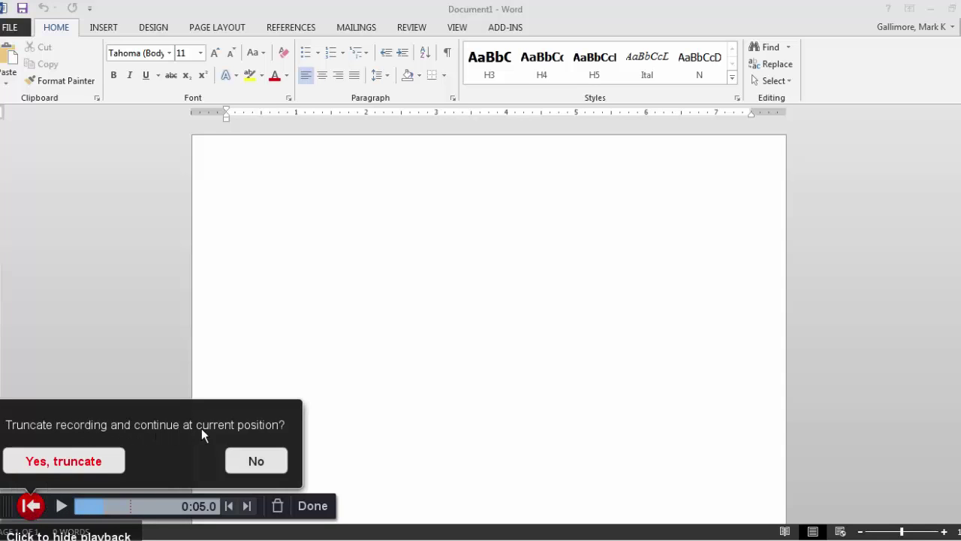
{"action": "left_click", "coordinate": [93, 458]}
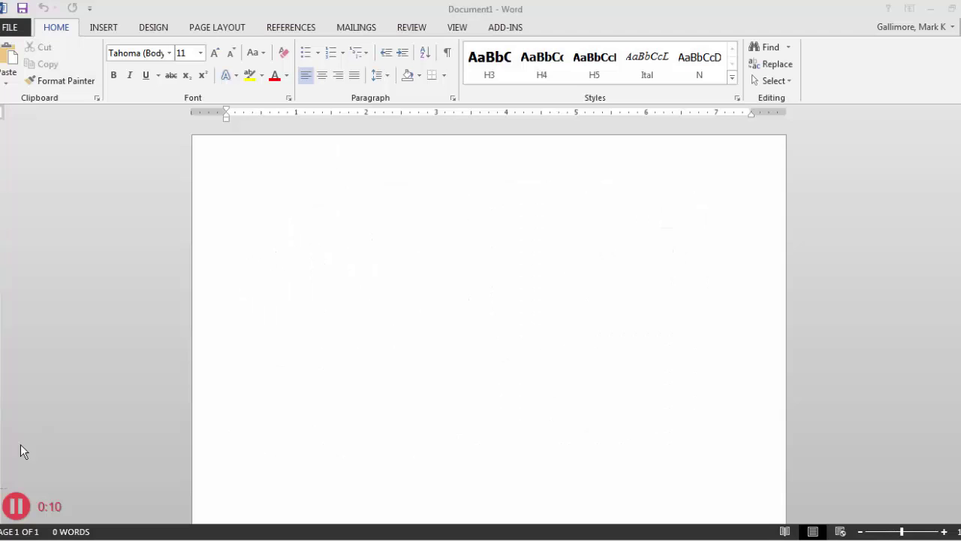
{"action": "left_click", "coordinate": [16, 506]}
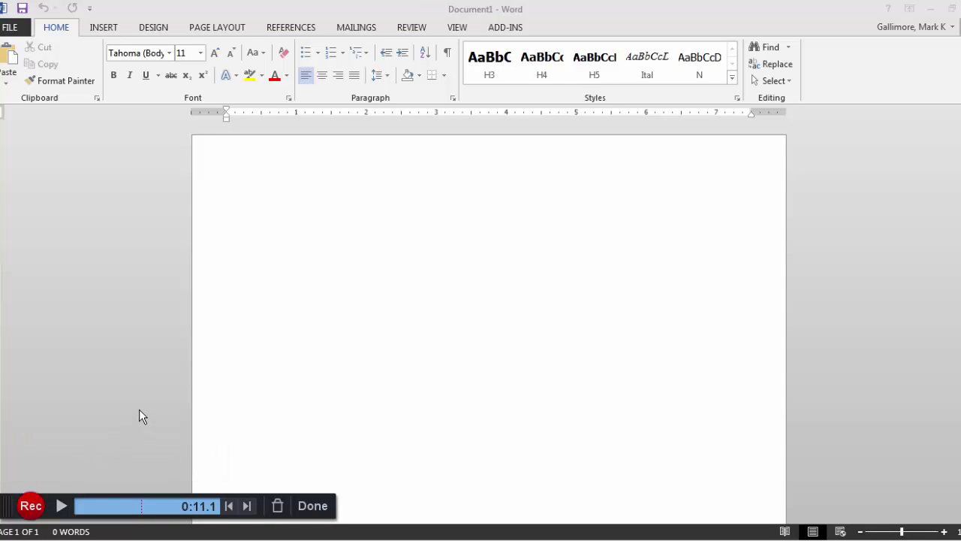
- Finish the 0:12 recording, then play and stop its preview in the result window
{"action": "left_click", "coordinate": [313, 506]}
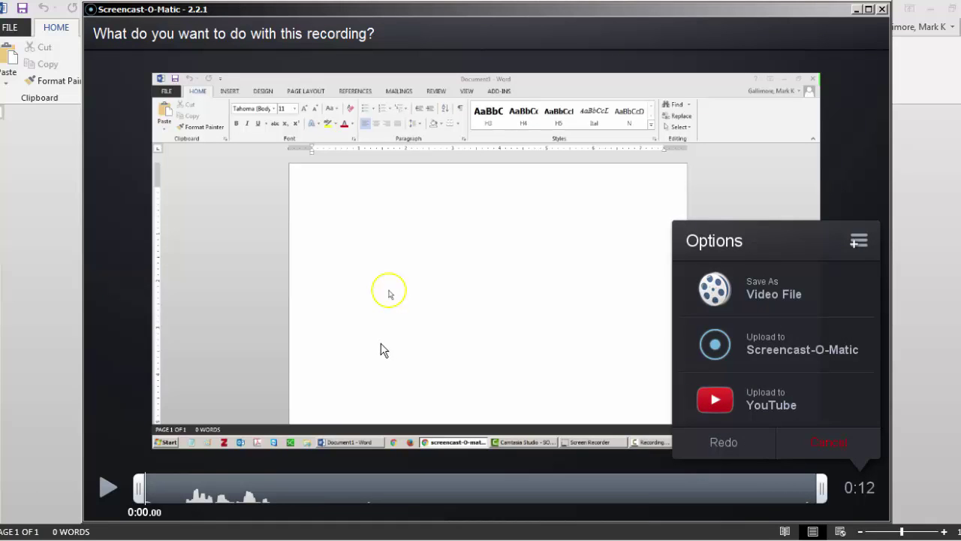
{"action": "left_click", "coordinate": [107, 489]}
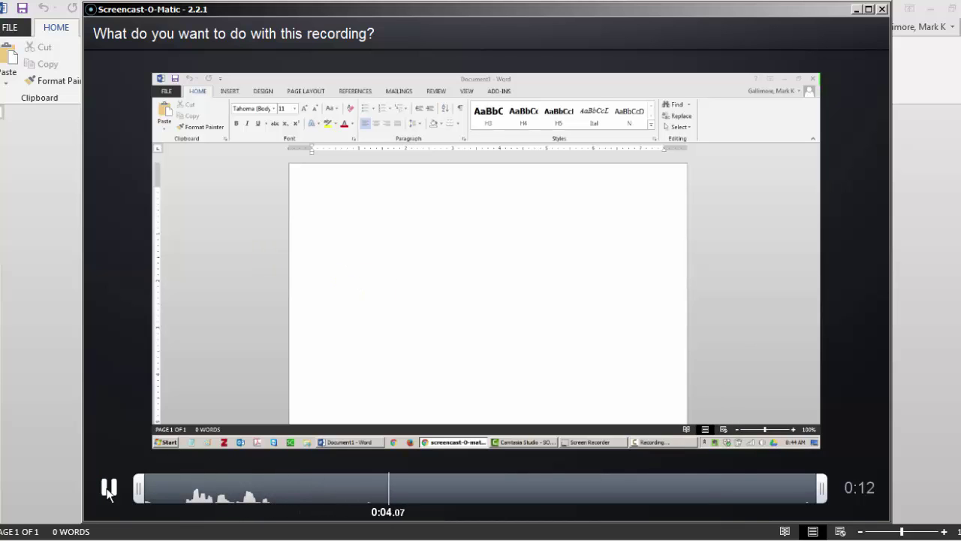
{"action": "left_click", "coordinate": [108, 489]}
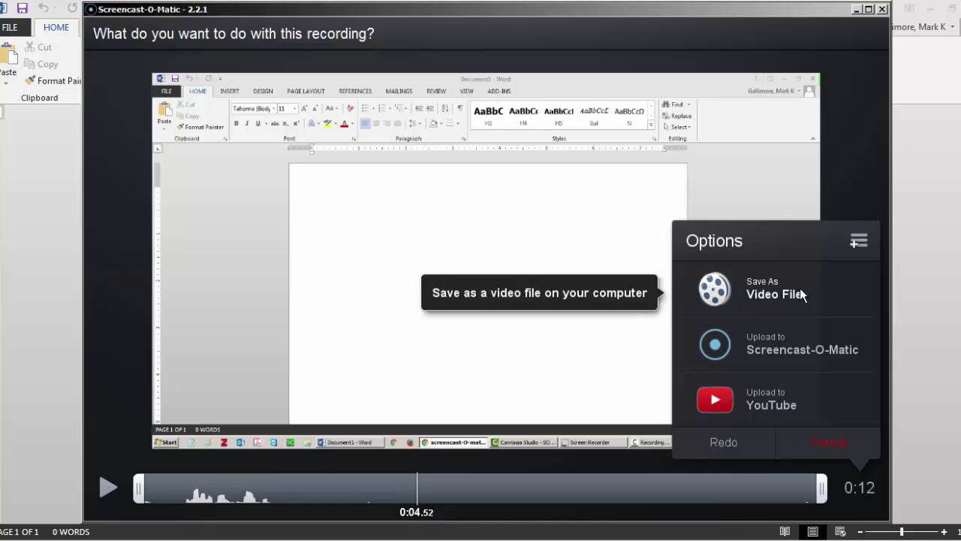
- Choose Save As Video File and name the output 'Demo Recording 1'
{"action": "left_click", "coordinate": [800, 291]}
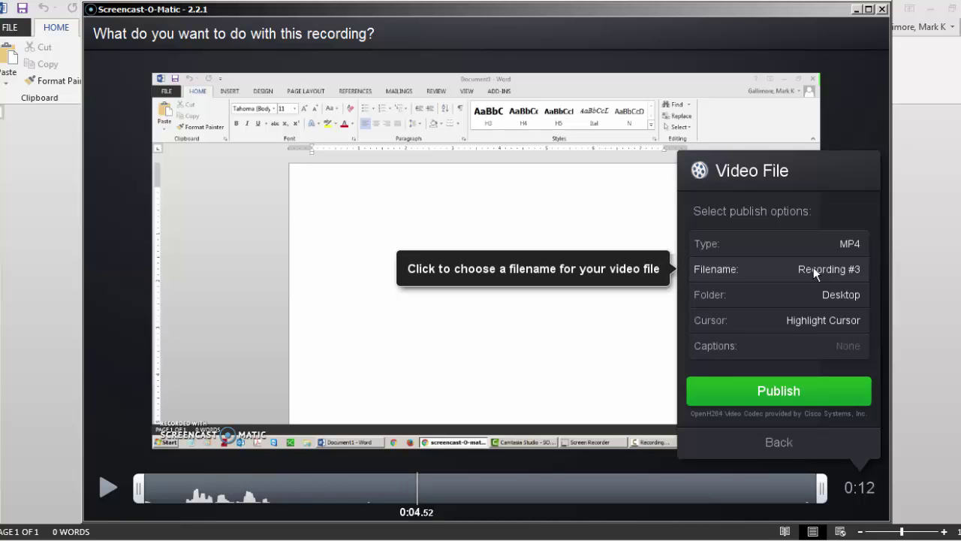
{"action": "left_click", "coordinate": [813, 268]}
{"action": "type", "text": "Demo Recording 1"}
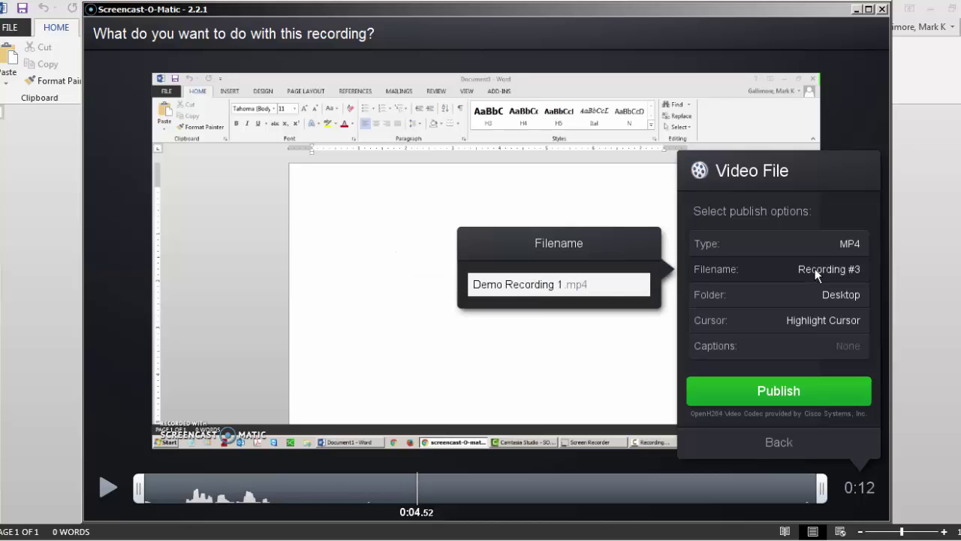
{"action": "key", "text": "Return"}
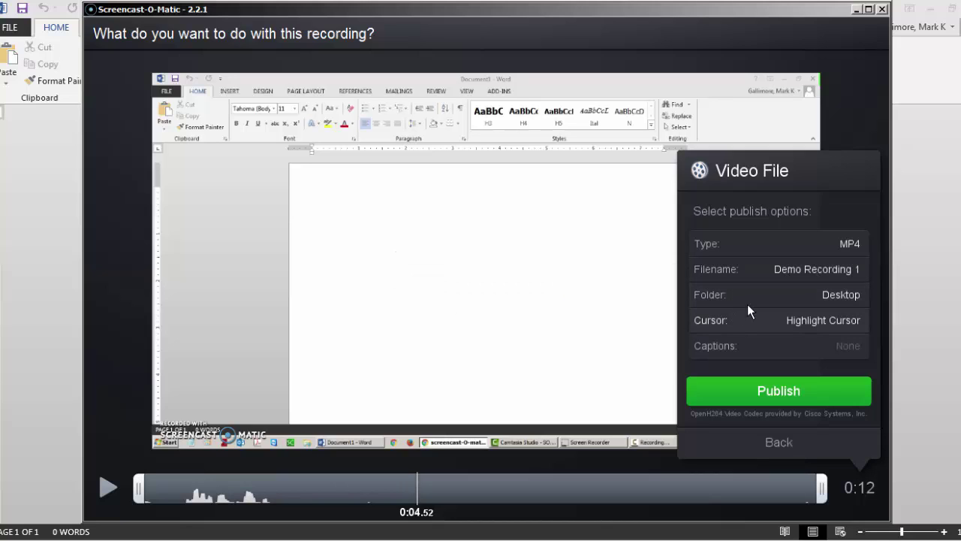
- Set the video's destination folder to the Desktop
{"action": "left_click", "coordinate": [799, 300]}
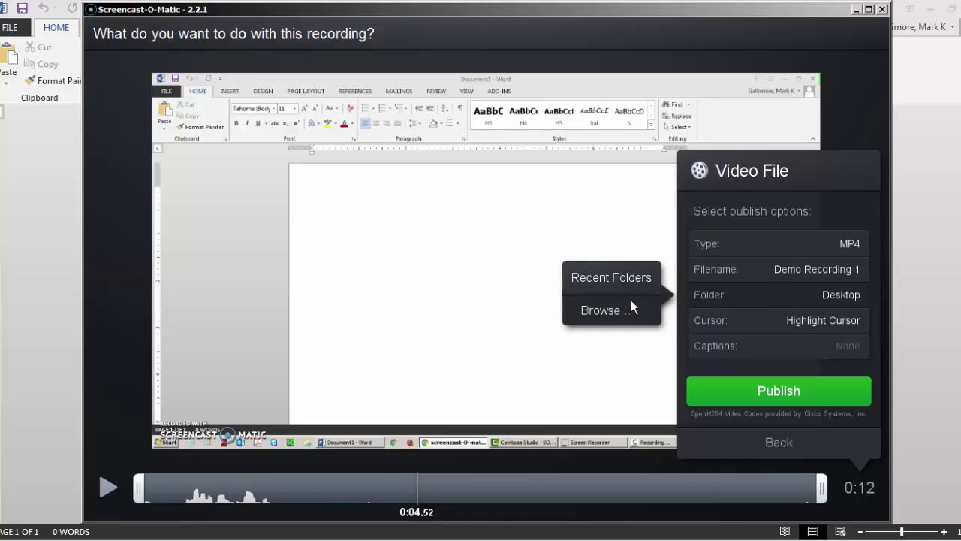
{"action": "left_click", "coordinate": [595, 313]}
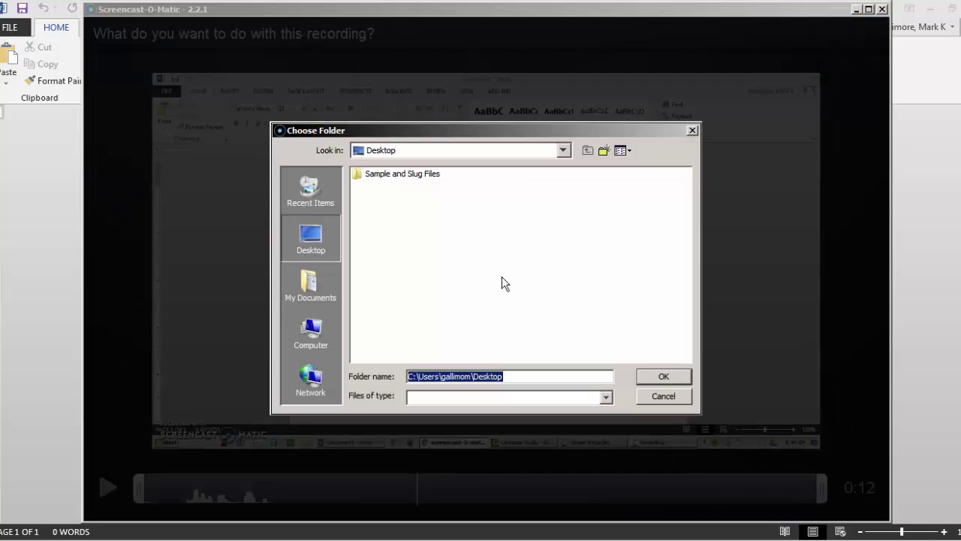
{"action": "left_click", "coordinate": [313, 246]}
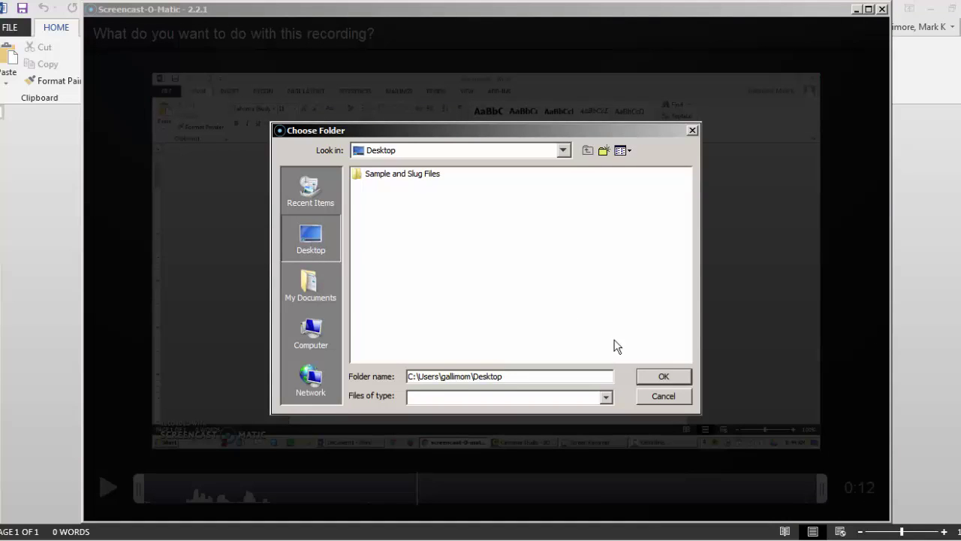
{"action": "left_click", "coordinate": [662, 376]}
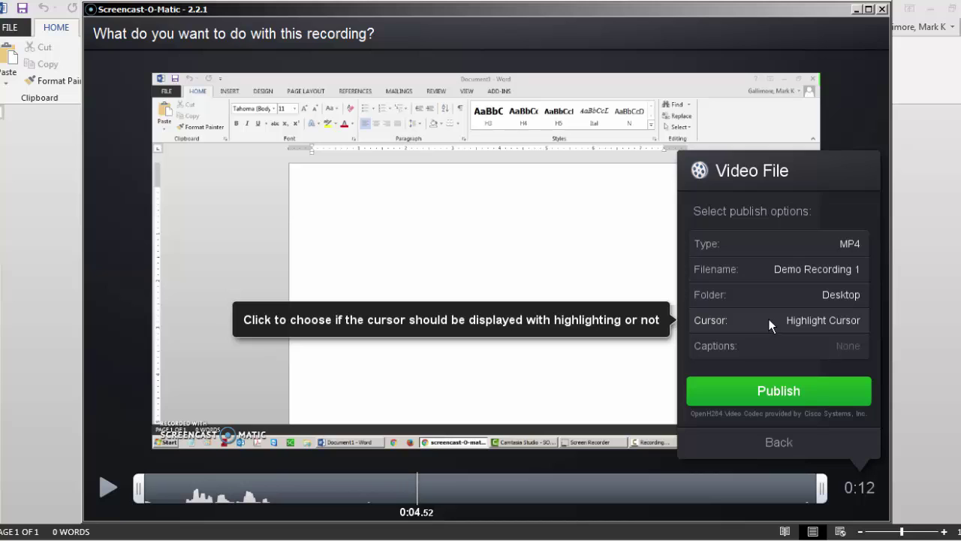
{"action": "left_click", "coordinate": [769, 322]}
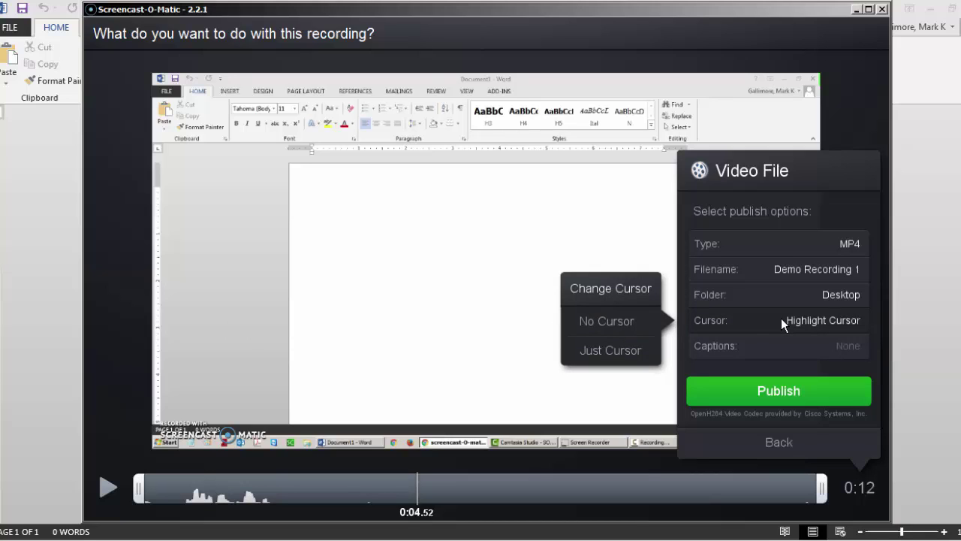
{"action": "left_click", "coordinate": [609, 350]}
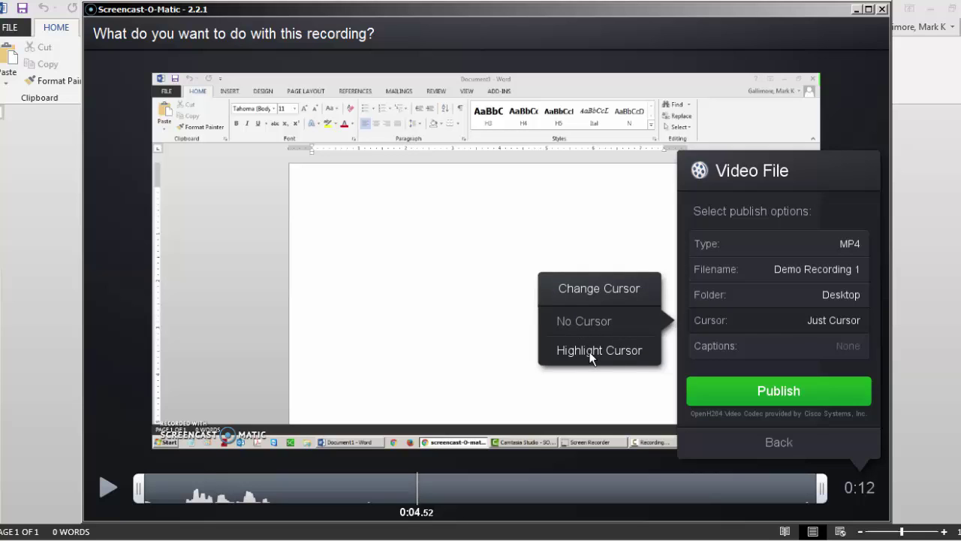
{"action": "left_click", "coordinate": [592, 350]}
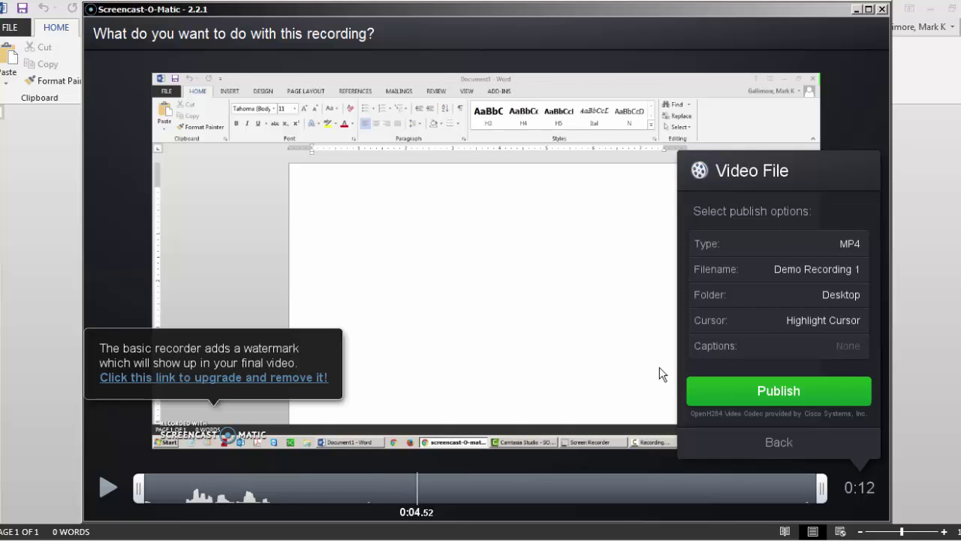
- Start exporting the recording to Demo Recording 1.mp4 with the green Publish button
{"action": "left_click", "coordinate": [772, 390]}
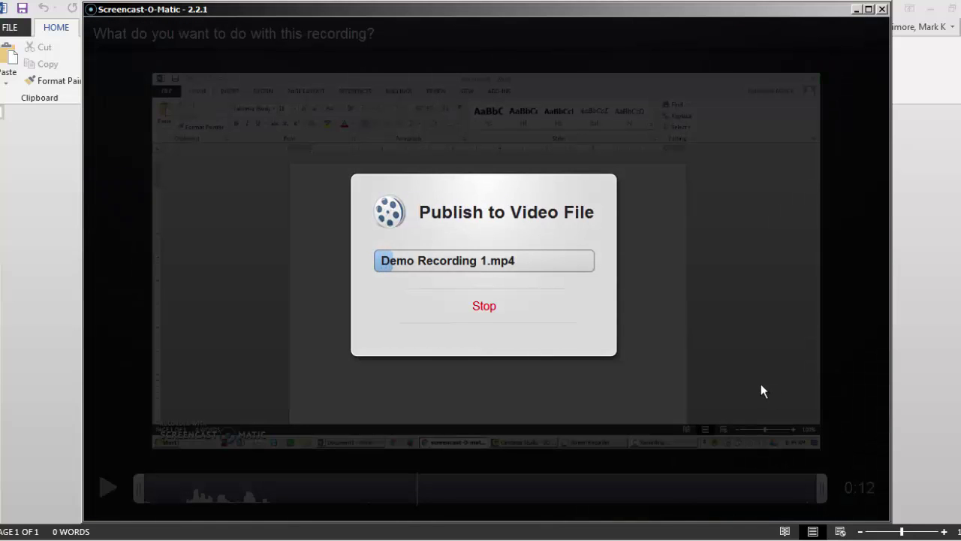